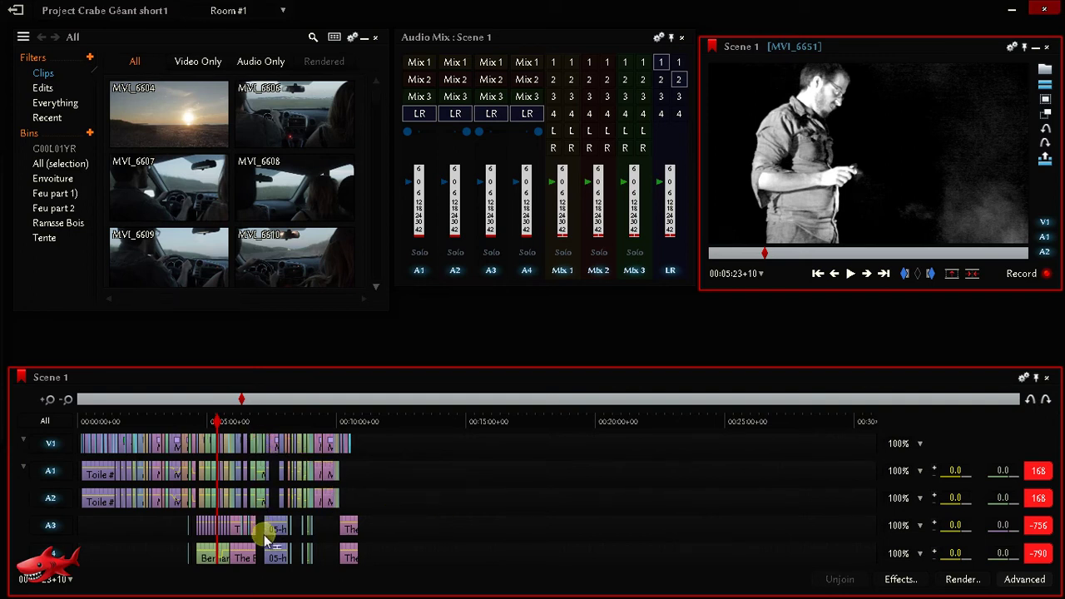
Step: Inspect the Scene 1 timeline at several playhead positions, both close up and in overview
{"action": "left_click_drag", "start_coordinate": [179, 422], "coordinate": [167, 422]}
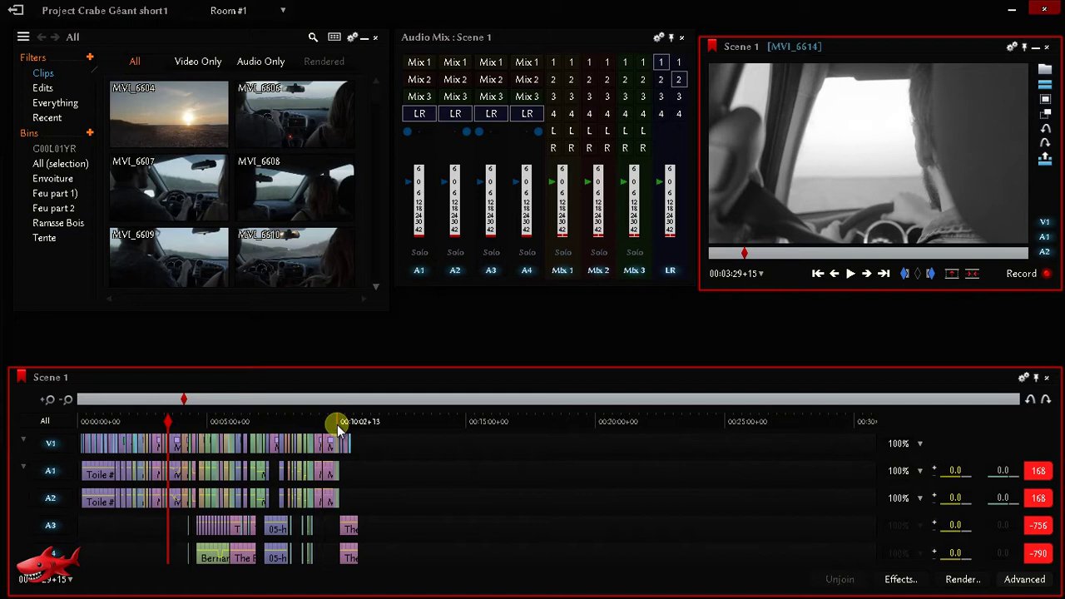
{"action": "left_click", "coordinate": [221, 422]}
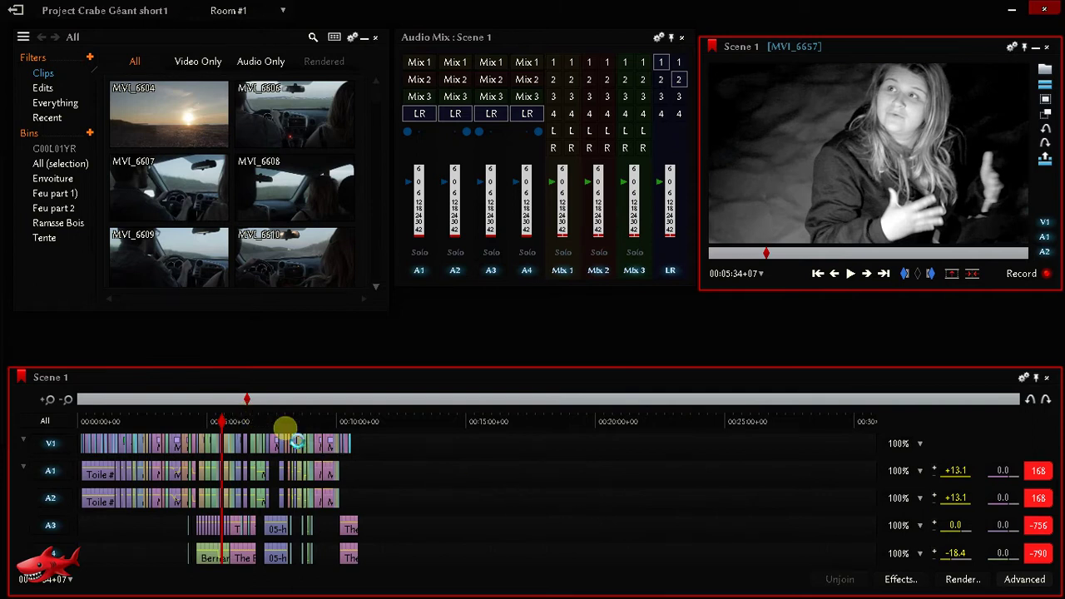
{"action": "scroll", "coordinate": [375, 453], "scroll_direction": "up", "scroll_amount": 5}
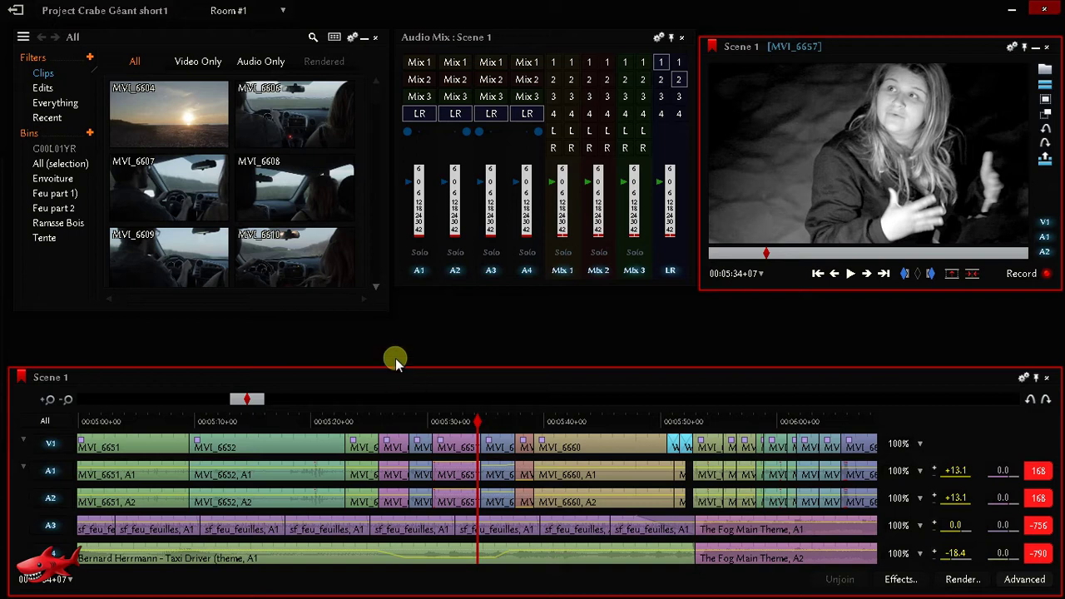
{"action": "left_click", "coordinate": [354, 423]}
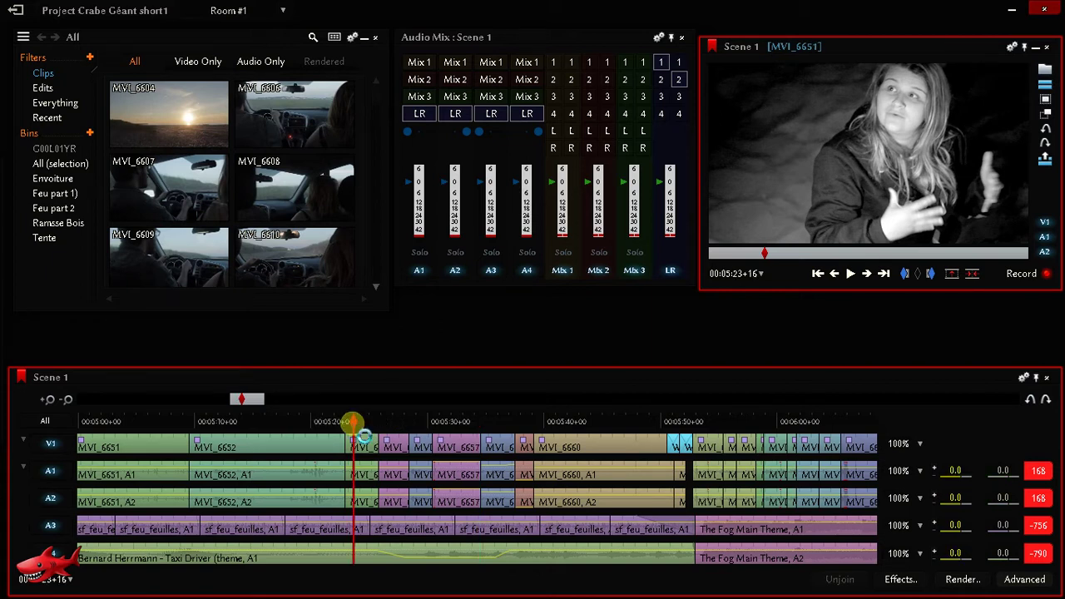
{"action": "scroll", "coordinate": [355, 423], "scroll_direction": "down", "scroll_amount": 5}
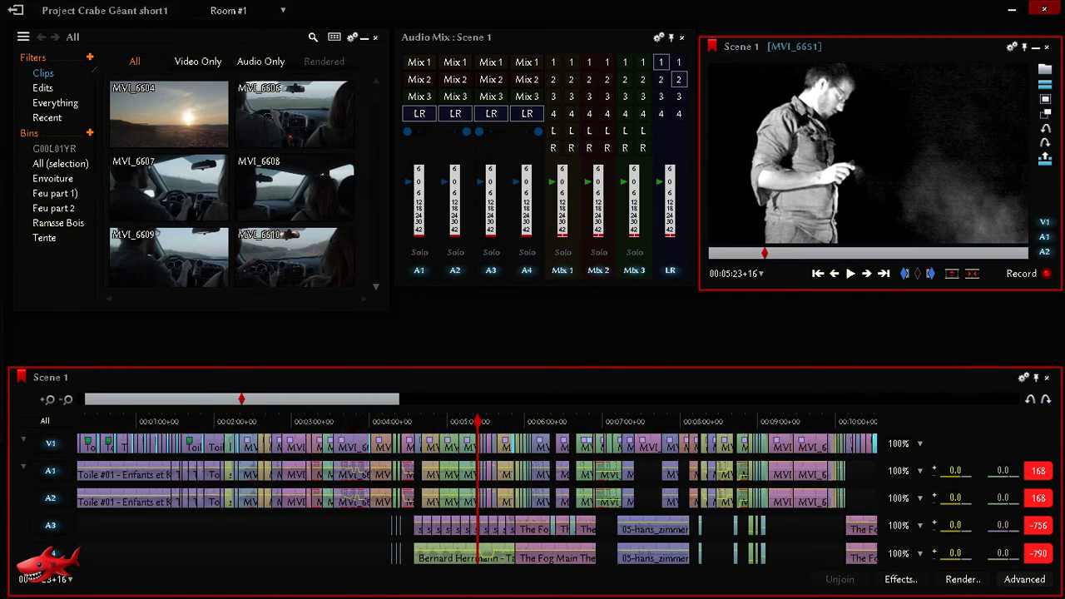
Step: Switch to Chrome with the Lightworks website and open the product's Spotlight page
{"action": "left_click", "coordinate": [1012, 10]}
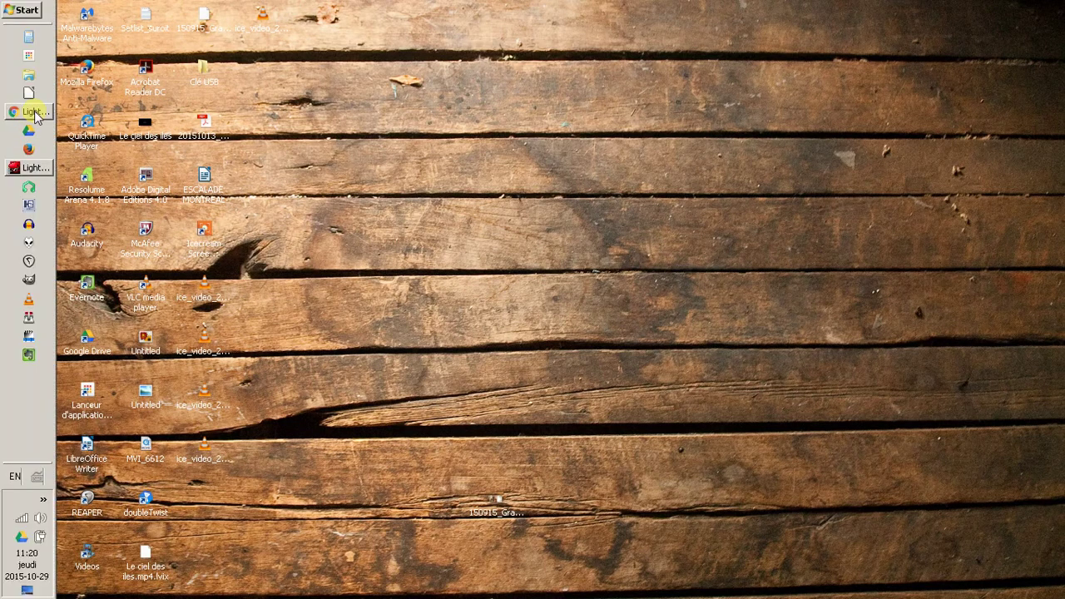
{"action": "left_click", "coordinate": [35, 113]}
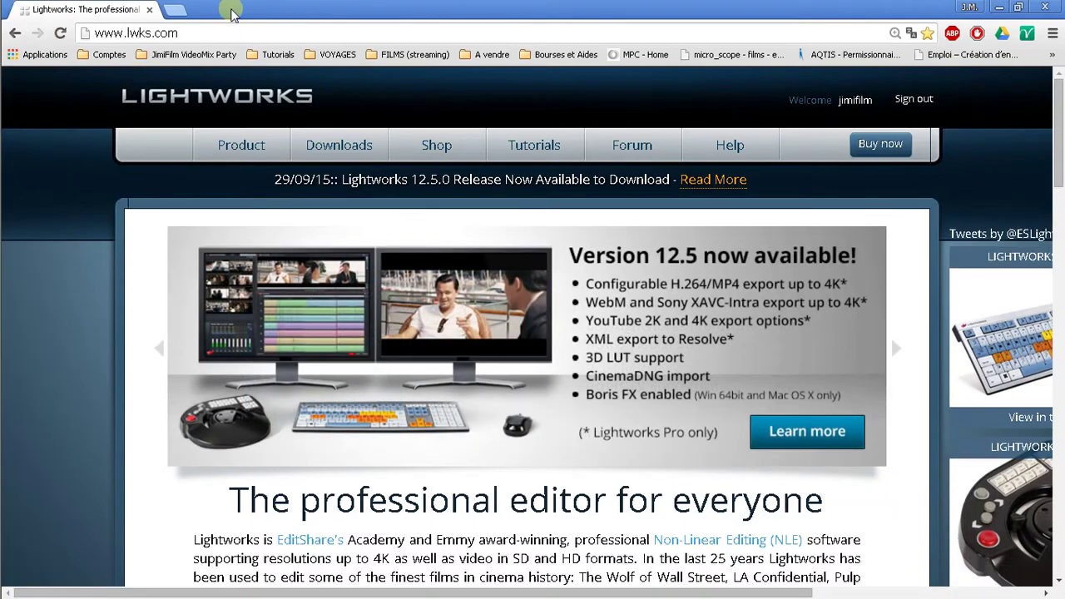
{"action": "left_click", "coordinate": [231, 33]}
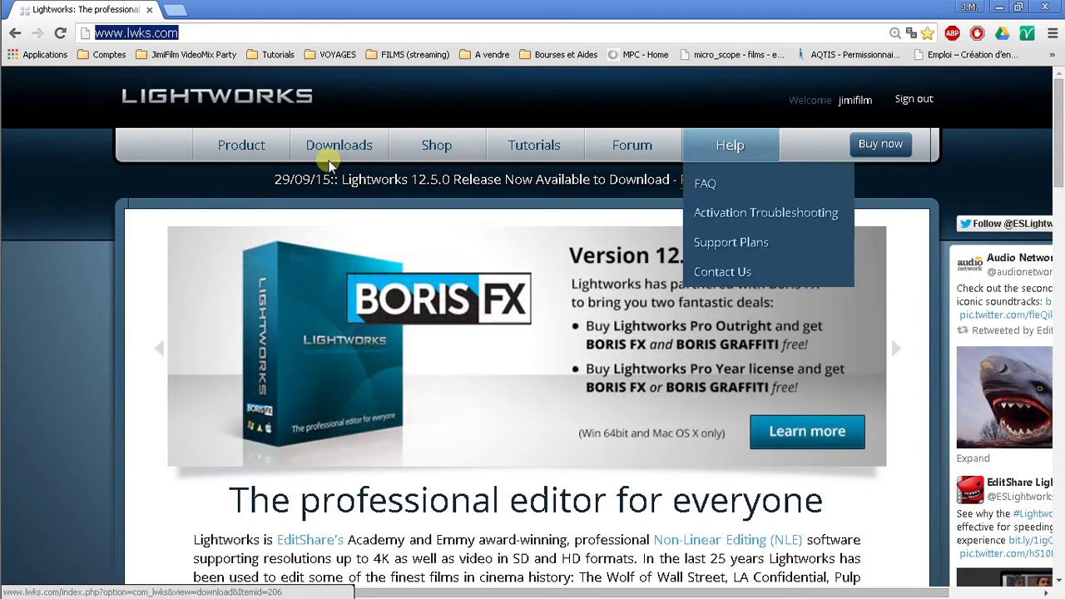
{"action": "mouse_move", "coordinate": [254, 146]}
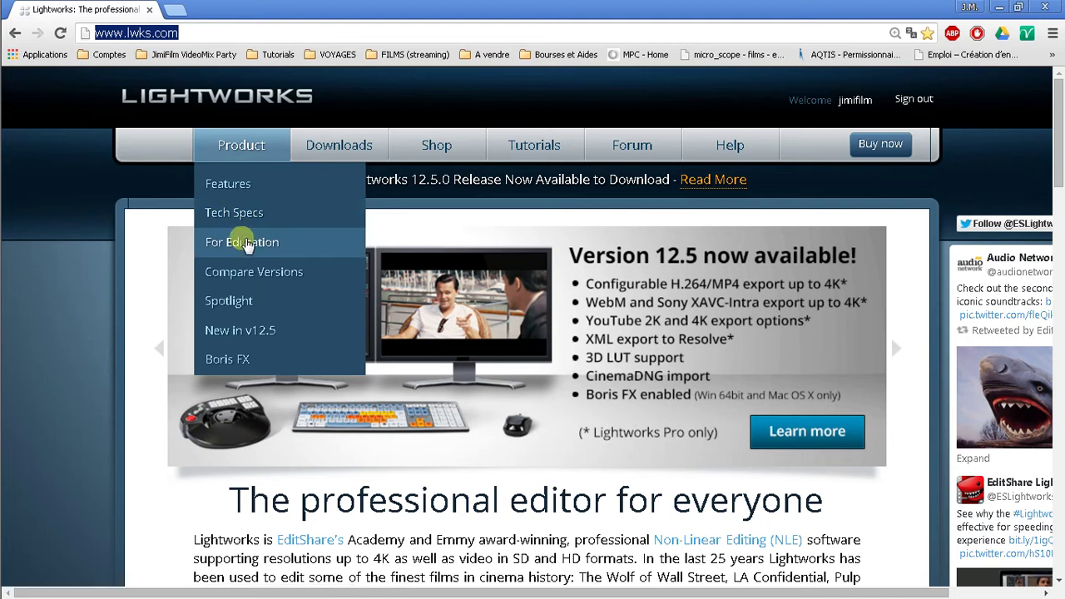
{"action": "left_click", "coordinate": [244, 301]}
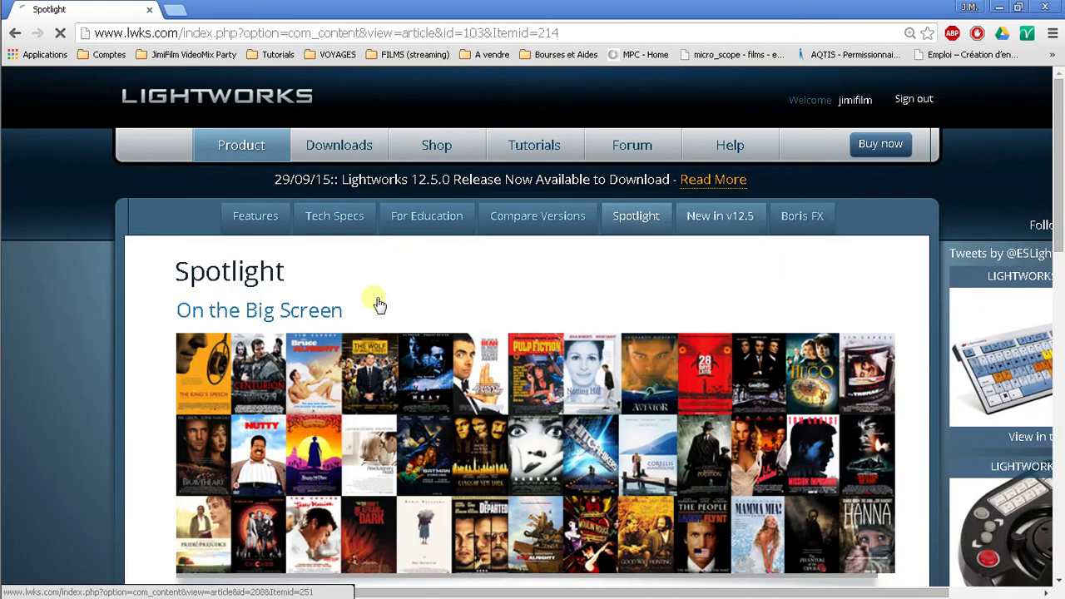
Step: Read the Spotlight page from the On the Big Screen film posters down to the Editor's Choice interviews
{"action": "left_click_drag", "start_coordinate": [170, 270], "coordinate": [361, 275]}
{"action": "left_click", "coordinate": [572, 289]}
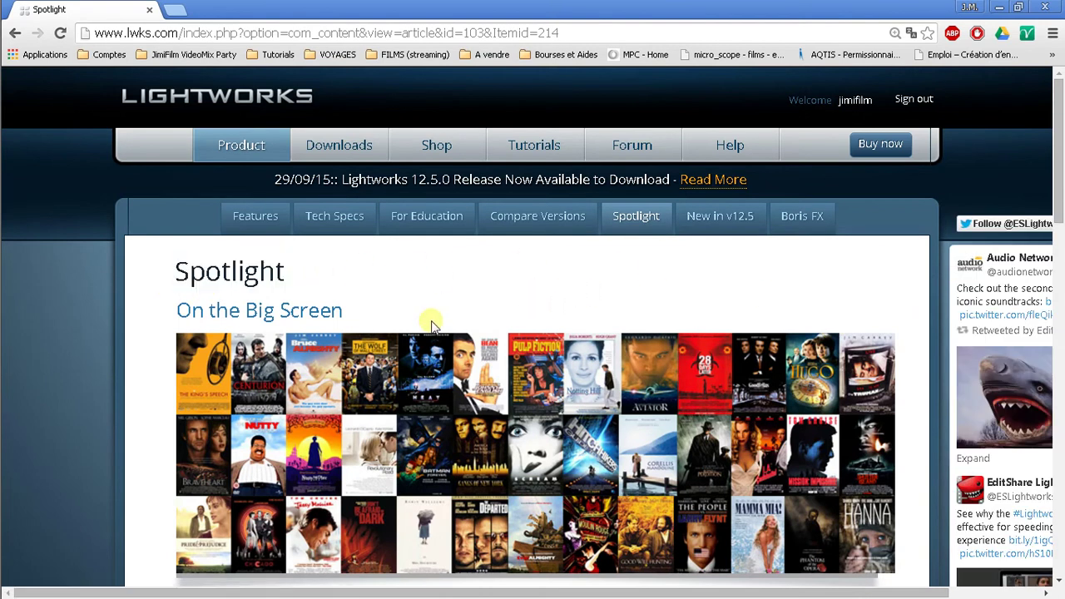
{"action": "scroll", "coordinate": [430, 323], "scroll_direction": "down", "scroll_amount": 2}
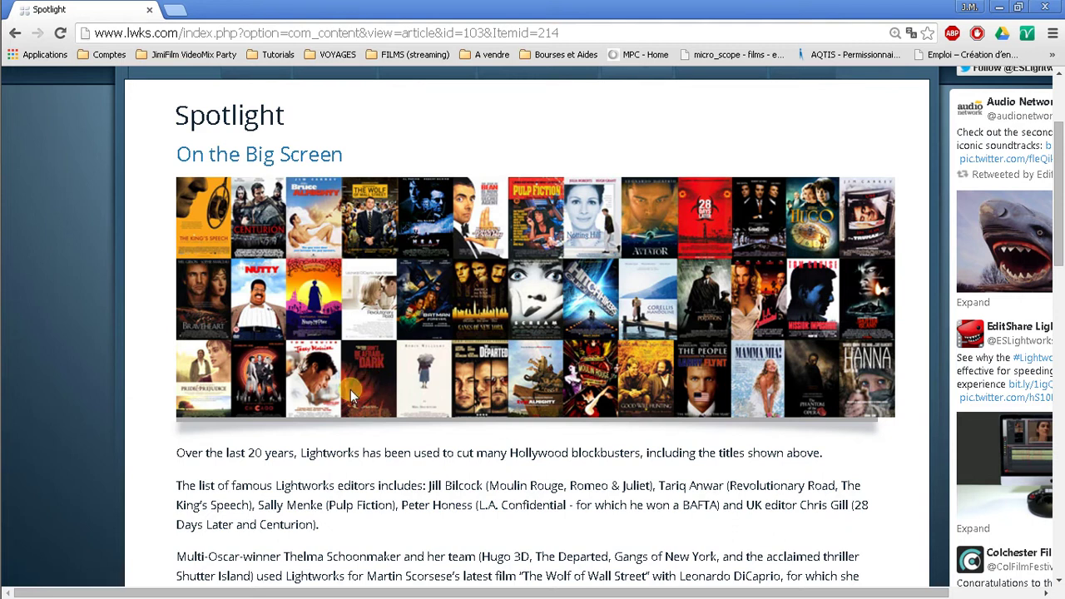
{"action": "scroll", "coordinate": [367, 365], "scroll_direction": "down", "scroll_amount": 1}
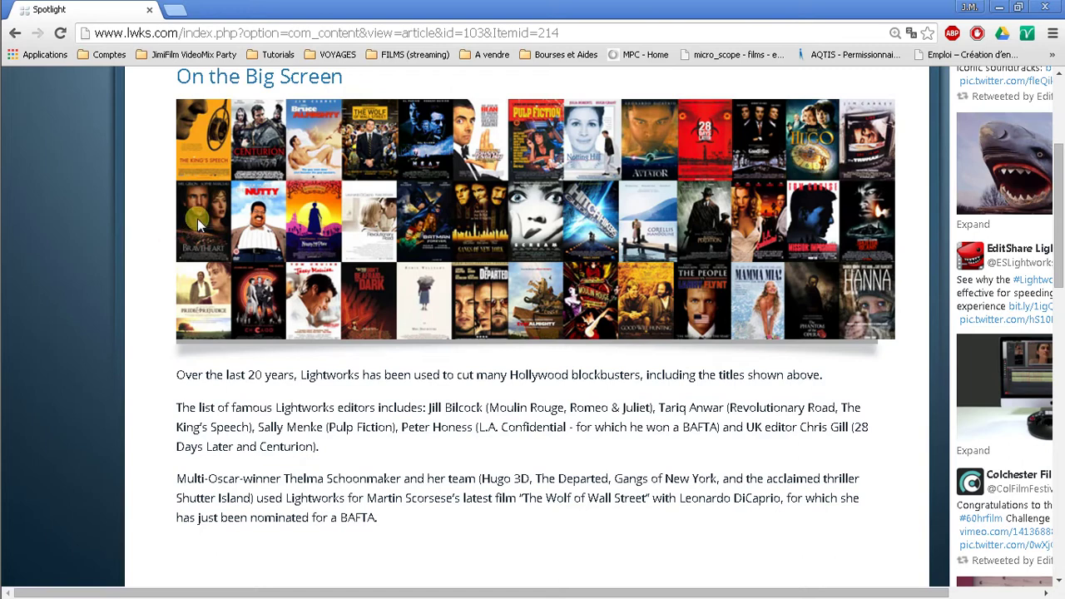
{"action": "scroll", "coordinate": [566, 357], "scroll_direction": "down", "scroll_amount": 4}
{"action": "scroll", "coordinate": [547, 328], "scroll_direction": "down", "scroll_amount": 2}
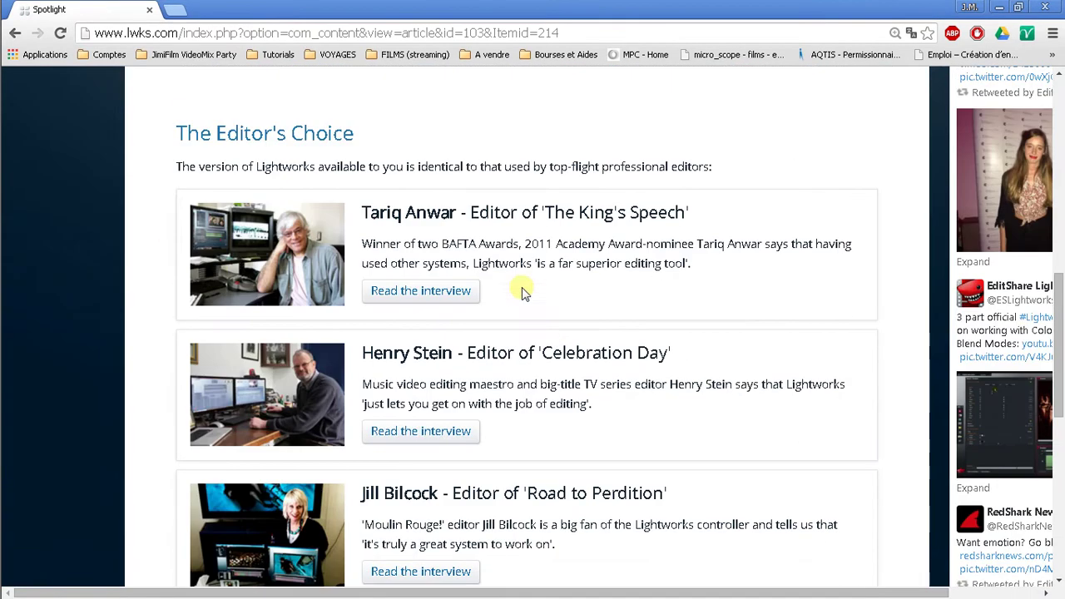
{"action": "scroll", "coordinate": [429, 358], "scroll_direction": "down", "scroll_amount": 1}
{"action": "scroll", "coordinate": [428, 358], "scroll_direction": "down", "scroll_amount": 2}
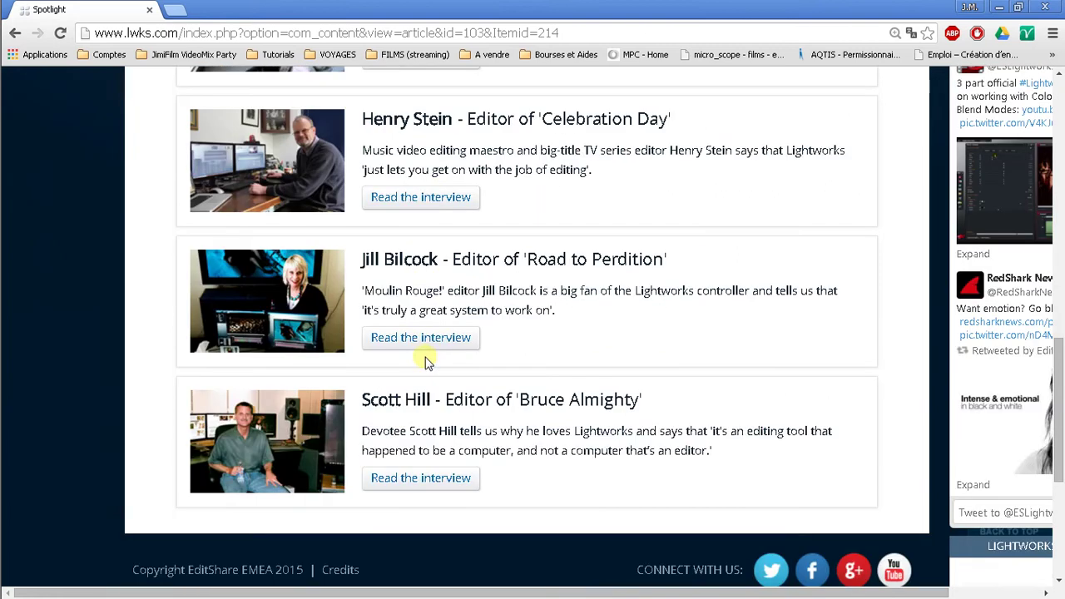
Step: Examine the Editor's Choice names and the Spotlight paragraph about the Multi-Oscar-winner's films, and return to the page heading
{"action": "left_click_drag", "start_coordinate": [367, 399], "coordinate": [408, 259]}
{"action": "scroll", "coordinate": [405, 364], "scroll_direction": "up", "scroll_amount": 3}
{"action": "left_click_drag", "start_coordinate": [363, 352], "coordinate": [456, 349]}
{"action": "left_click_drag", "start_coordinate": [363, 213], "coordinate": [429, 215]}
{"action": "scroll", "coordinate": [488, 242], "scroll_direction": "up", "scroll_amount": 2}
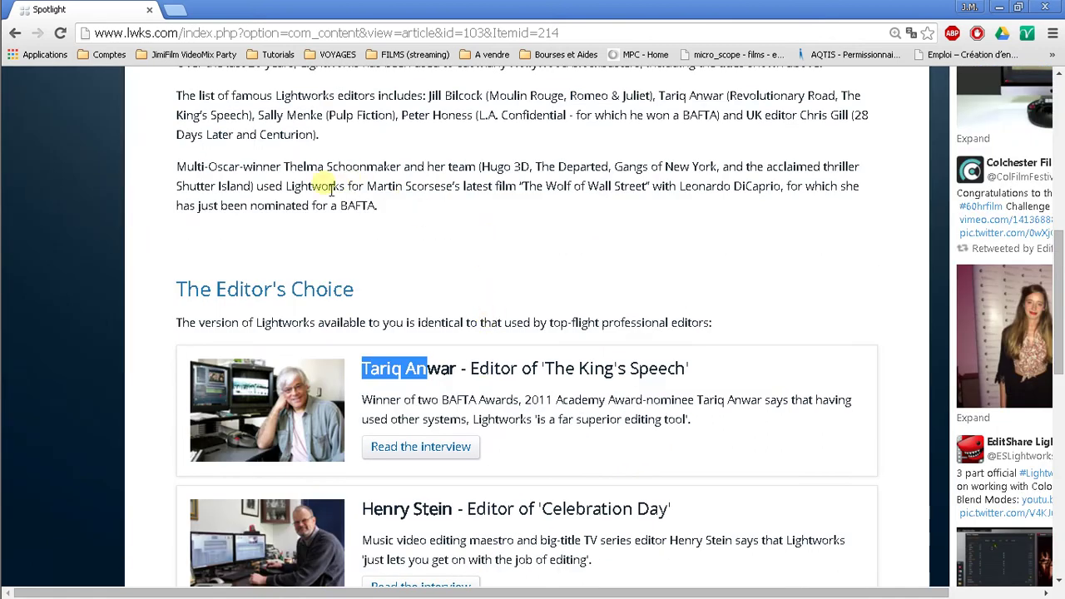
{"action": "left_click_drag", "start_coordinate": [283, 168], "coordinate": [405, 173]}
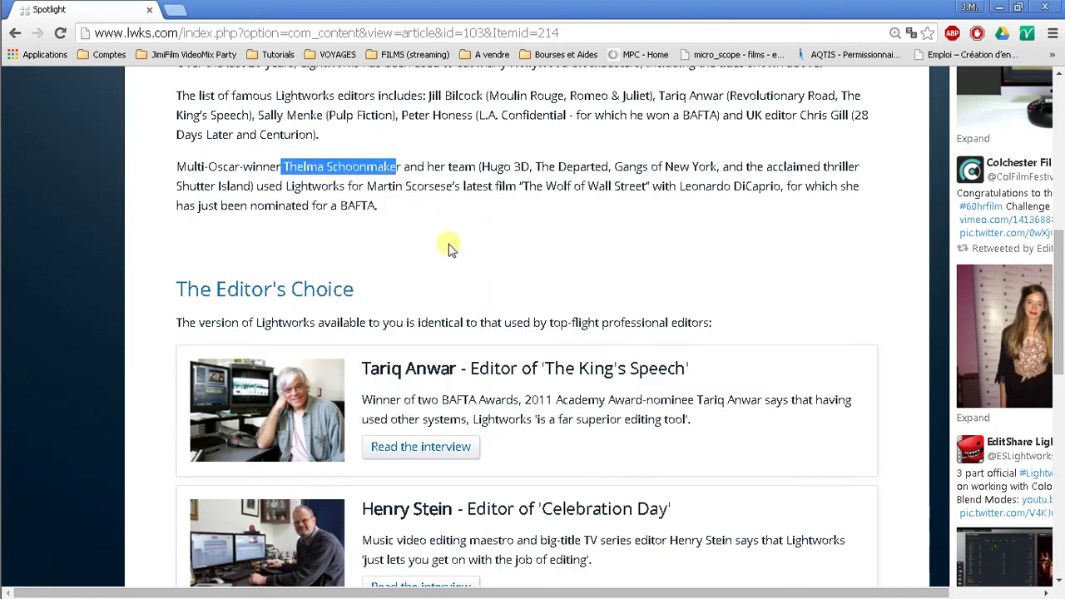
{"action": "left_click_drag", "start_coordinate": [482, 167], "coordinate": [838, 154]}
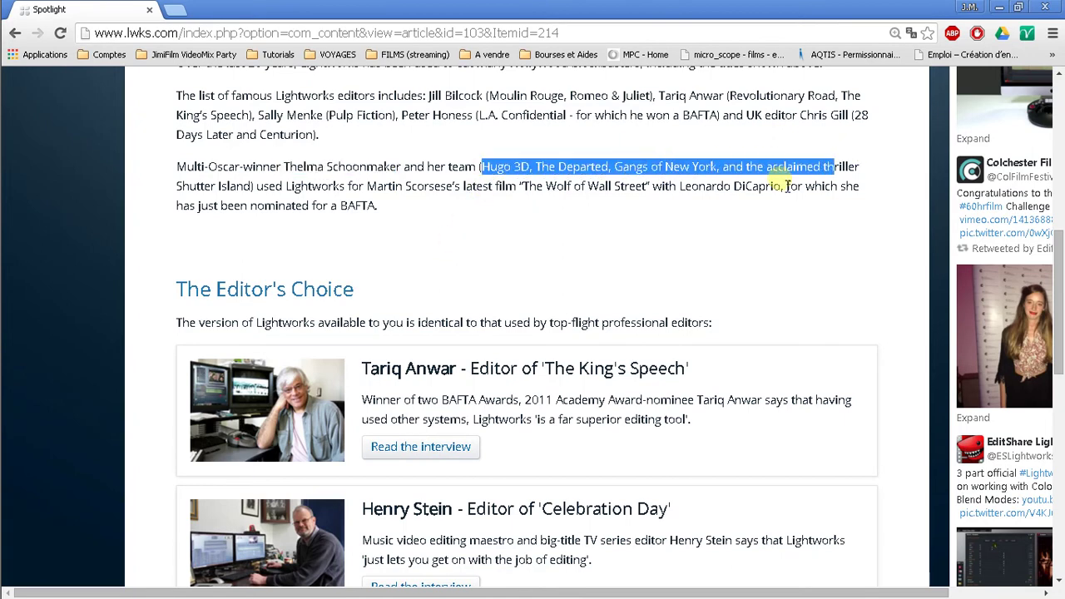
{"action": "scroll", "coordinate": [774, 173], "scroll_direction": "up", "scroll_amount": 2}
{"action": "scroll", "coordinate": [762, 392], "scroll_direction": "up", "scroll_amount": 3}
{"action": "scroll", "coordinate": [735, 480], "scroll_direction": "up", "scroll_amount": 2}
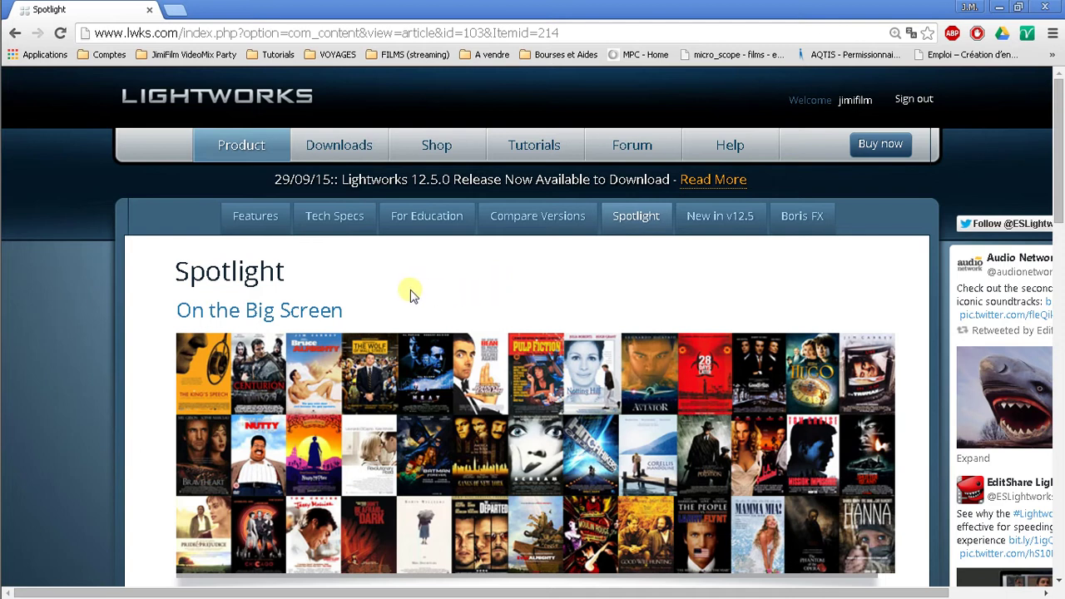
Step: Open the Lightworks for Windows download page and bring its 32-bit and 64-bit download options into view
{"action": "mouse_move", "coordinate": [347, 147]}
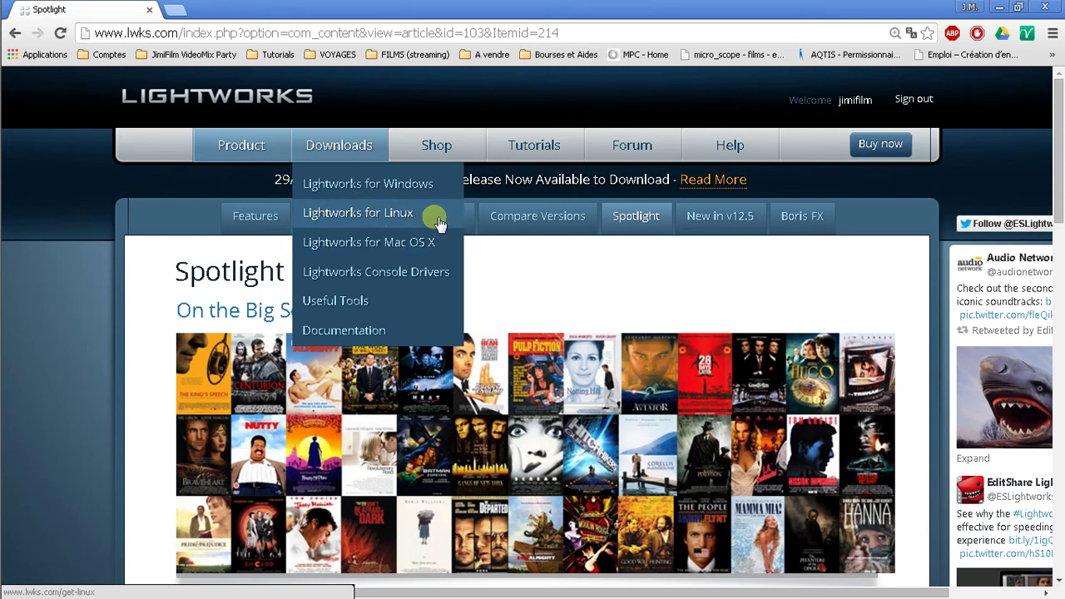
{"action": "left_click", "coordinate": [375, 185]}
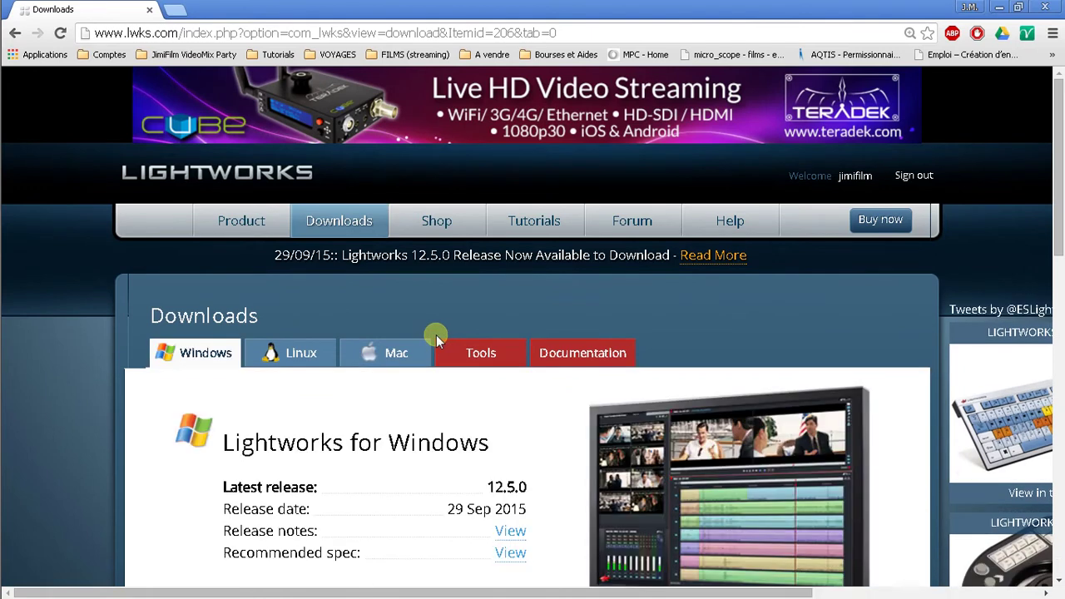
{"action": "scroll", "coordinate": [451, 373], "scroll_direction": "down", "scroll_amount": 2}
{"action": "left_click", "coordinate": [272, 448]}
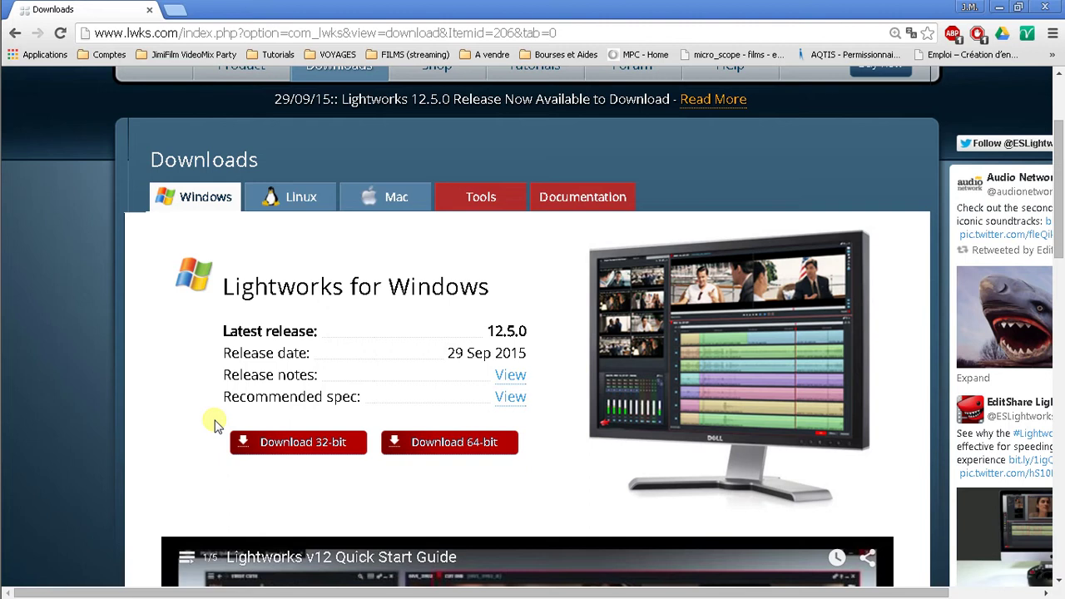
{"action": "left_click", "coordinate": [286, 439]}
Step: Check the computer's running applications, processor activity and total physical memory in Windows Task Manager, and close it
{"action": "key", "text": "ctrl+alt+Delete"}
{"action": "left_click", "coordinate": [555, 389]}
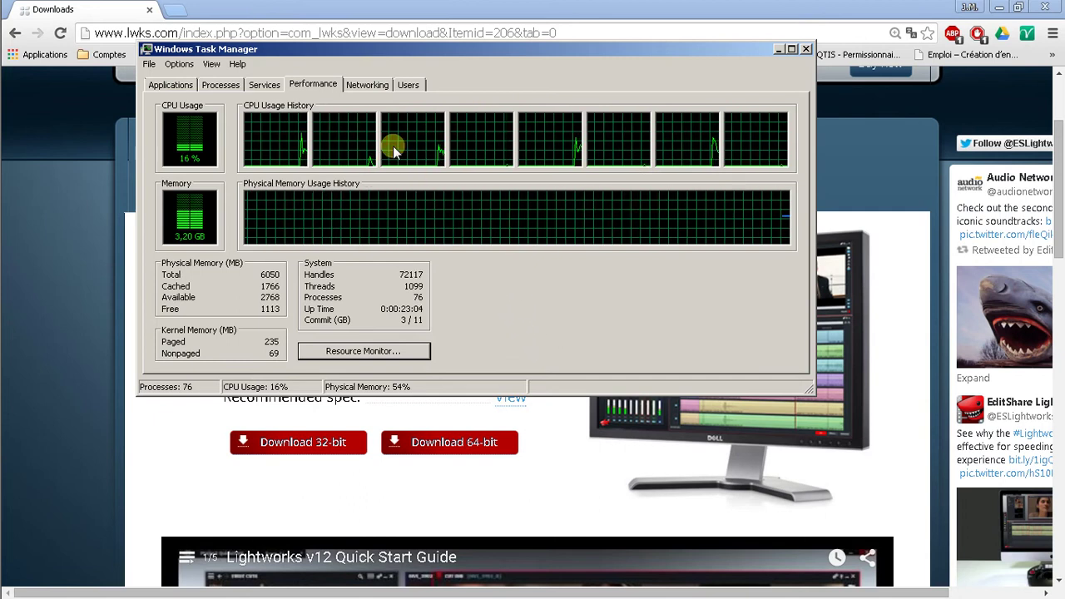
{"action": "left_click", "coordinate": [164, 84]}
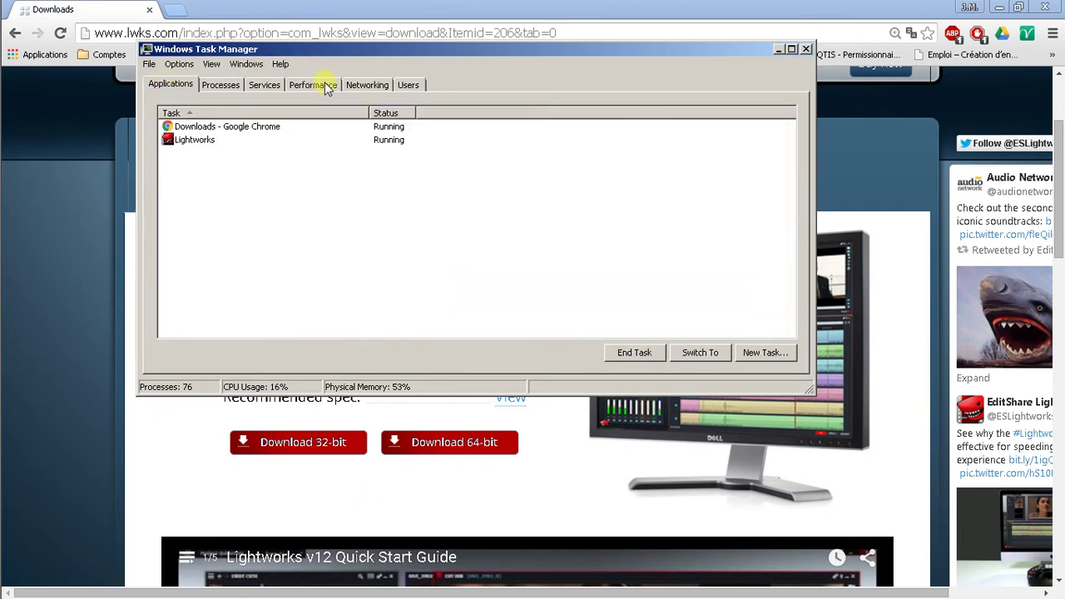
{"action": "left_click", "coordinate": [326, 87]}
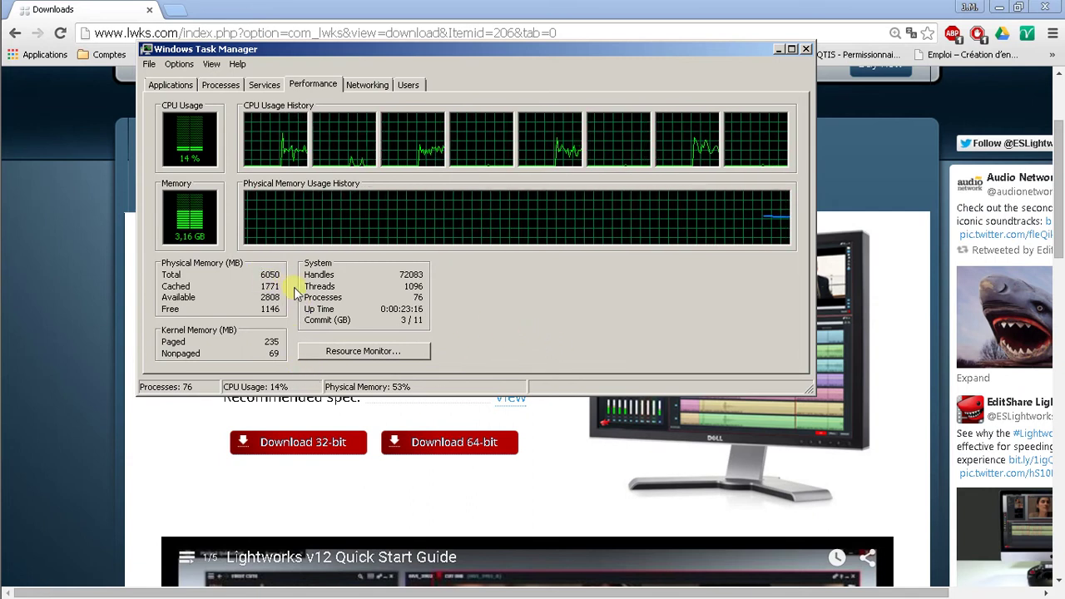
{"action": "left_click_drag", "start_coordinate": [262, 276], "coordinate": [289, 283]}
{"action": "left_click", "coordinate": [268, 280]}
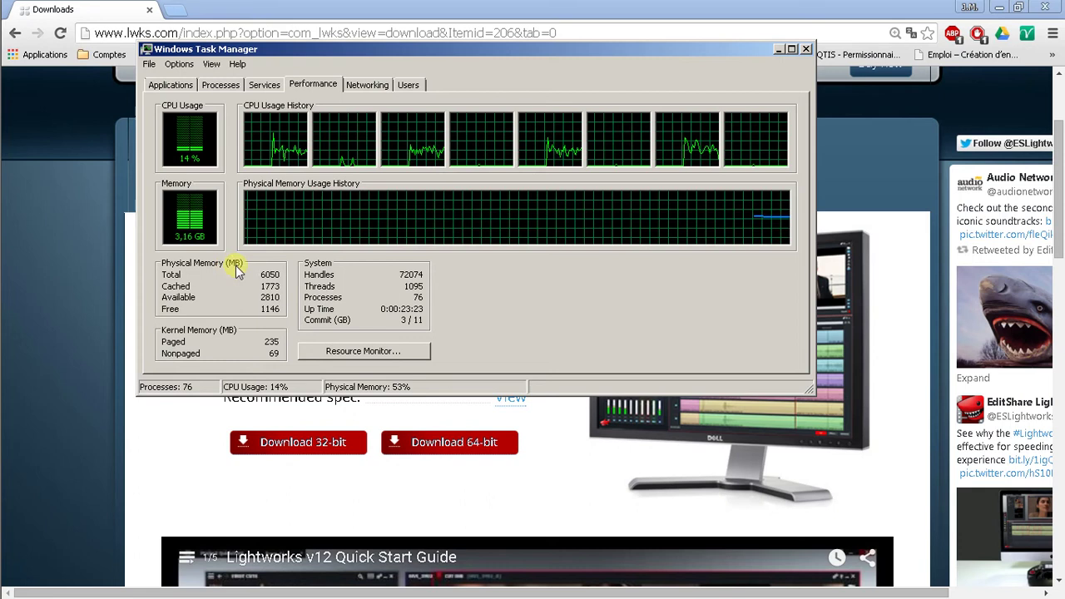
{"action": "double_click", "coordinate": [269, 274]}
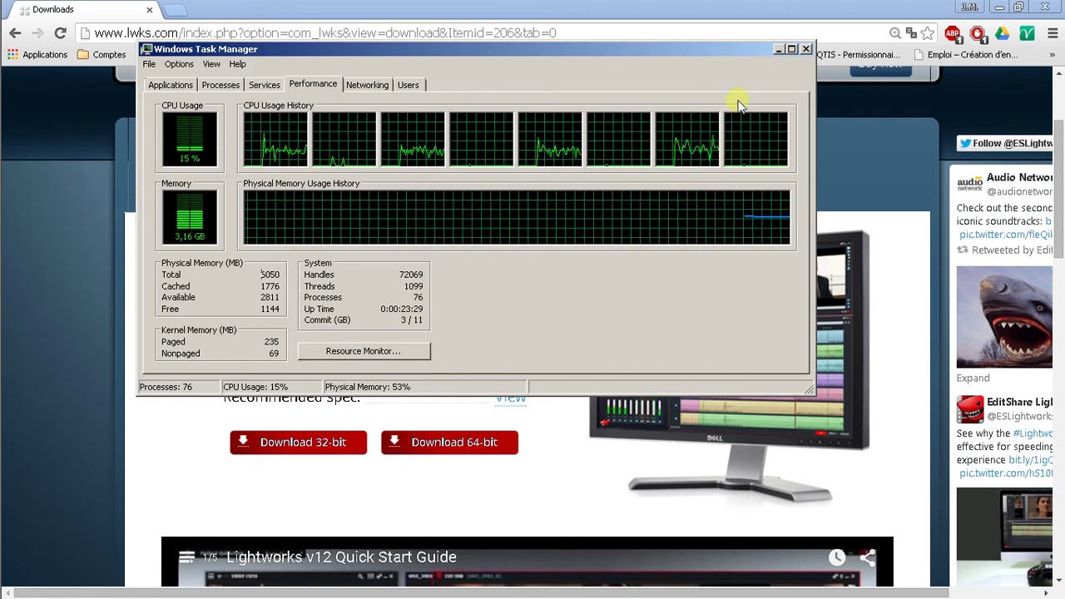
{"action": "left_click", "coordinate": [805, 50]}
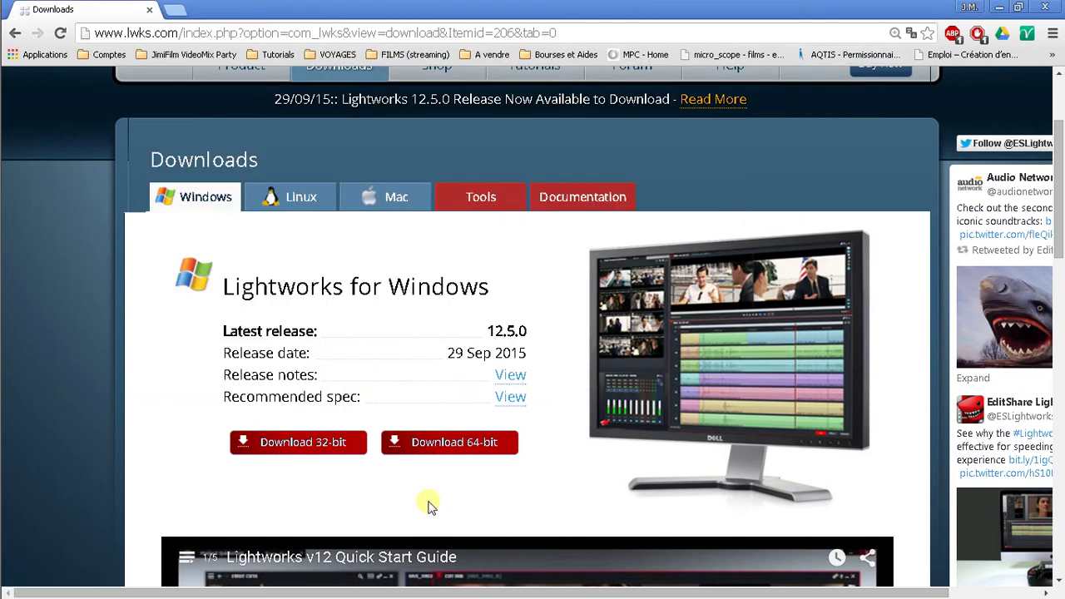
Step: Start downloading the 64-bit Lightworks installer for Windows and cancel the download
{"action": "left_click", "coordinate": [443, 444]}
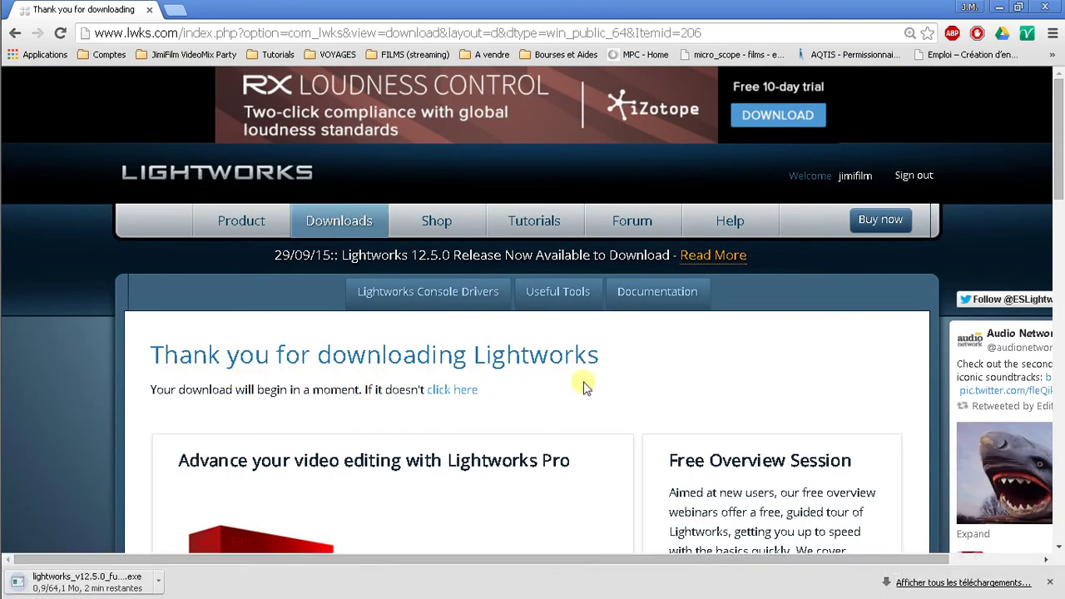
{"action": "scroll", "coordinate": [629, 353], "scroll_direction": "down", "scroll_amount": 1}
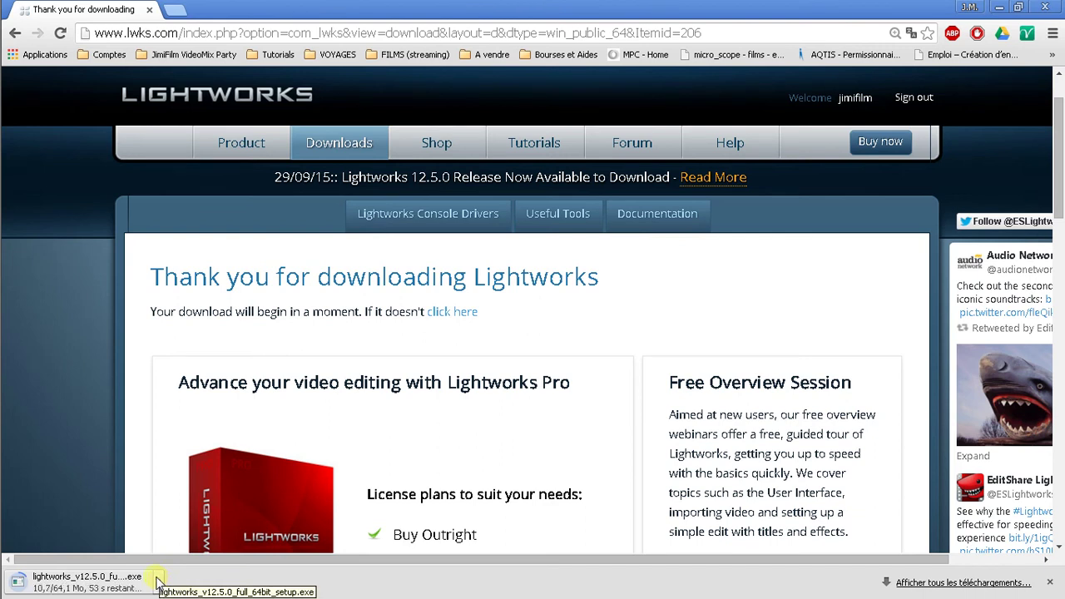
{"action": "left_click", "coordinate": [158, 580]}
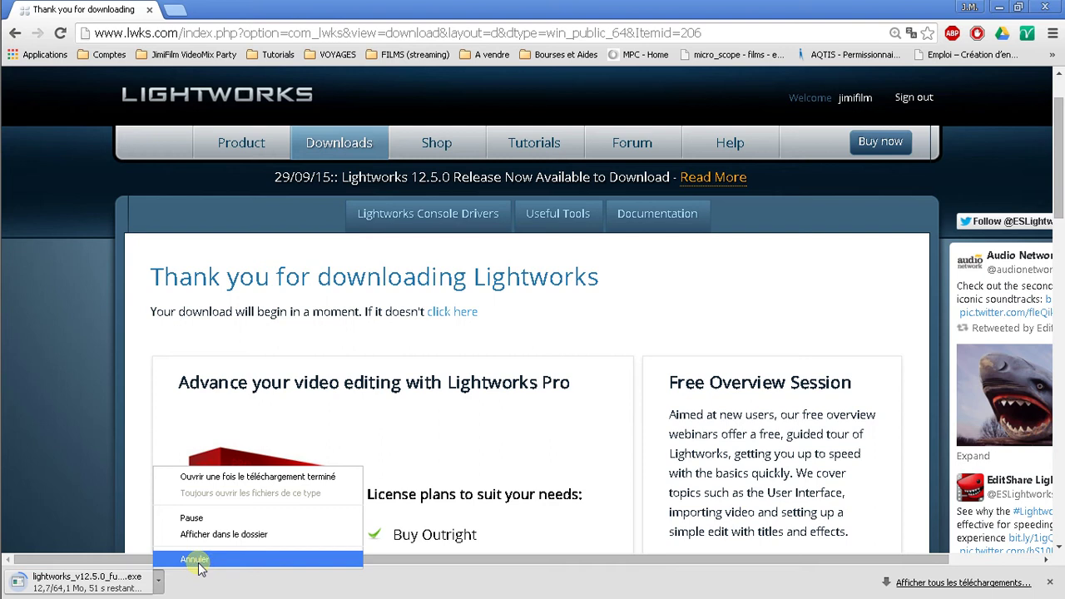
{"action": "left_click", "coordinate": [195, 560]}
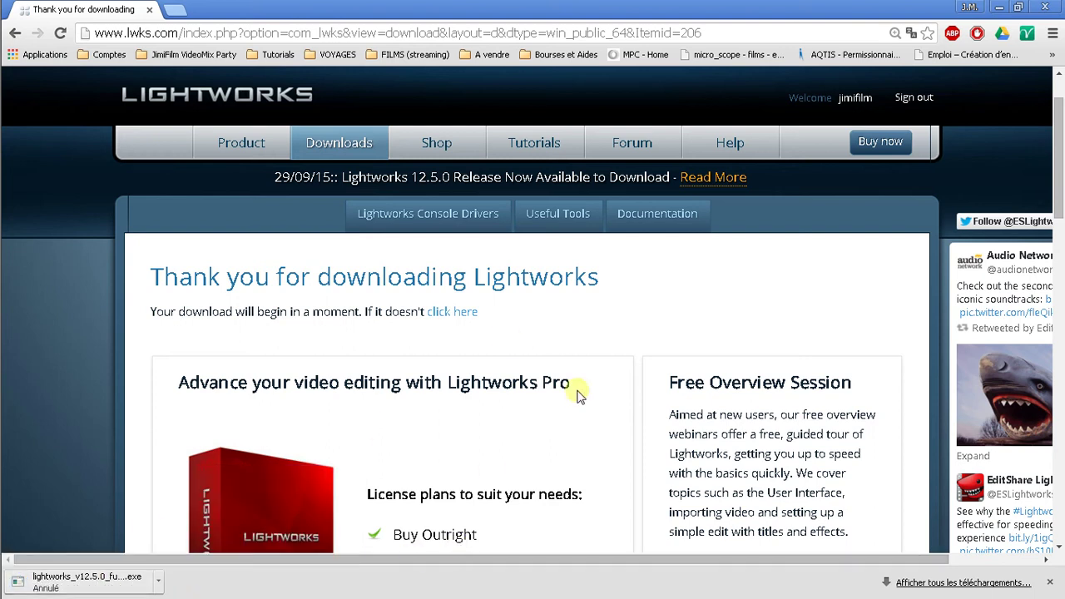
Step: Look over the Lightworks Pro license plans on the download page and switch back to Lightworks
{"action": "scroll", "coordinate": [675, 278], "scroll_direction": "down", "scroll_amount": 2}
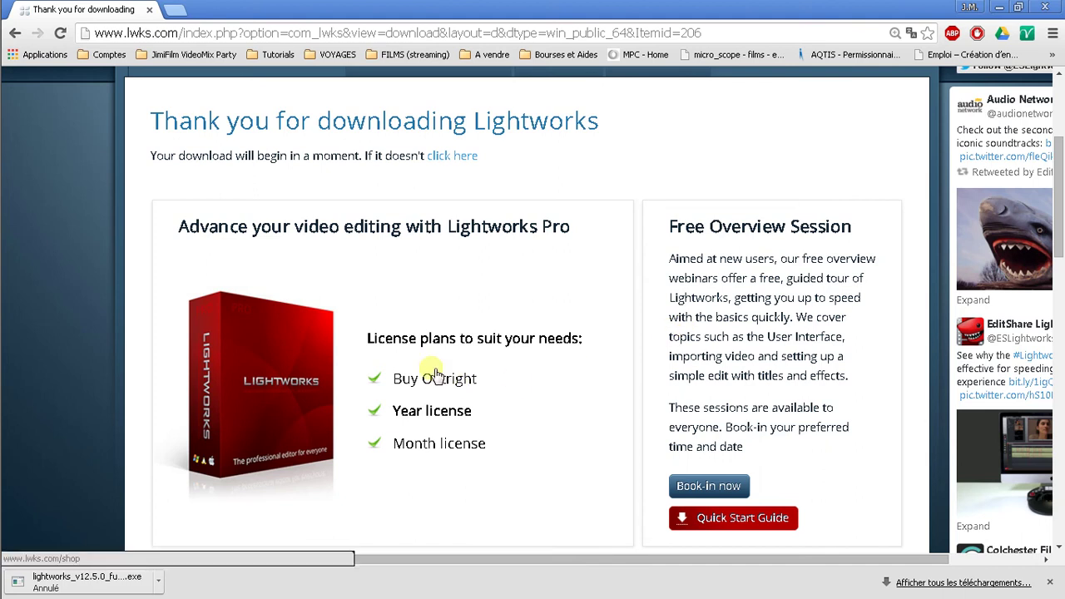
{"action": "scroll", "coordinate": [670, 336], "scroll_direction": "down", "scroll_amount": 2}
{"action": "scroll", "coordinate": [681, 333], "scroll_direction": "up", "scroll_amount": 2}
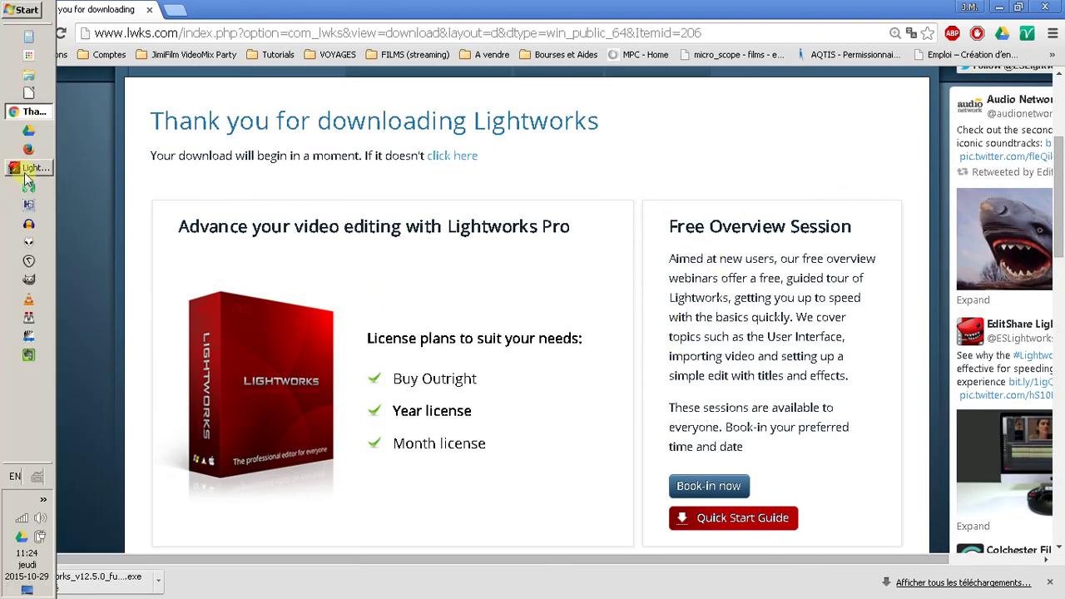
{"action": "left_click", "coordinate": [30, 188]}
Step: Open the YouTube (H.264/MP4) export settings for Scene 1 and check the available size options
{"action": "mouse_move", "coordinate": [8, 391]}
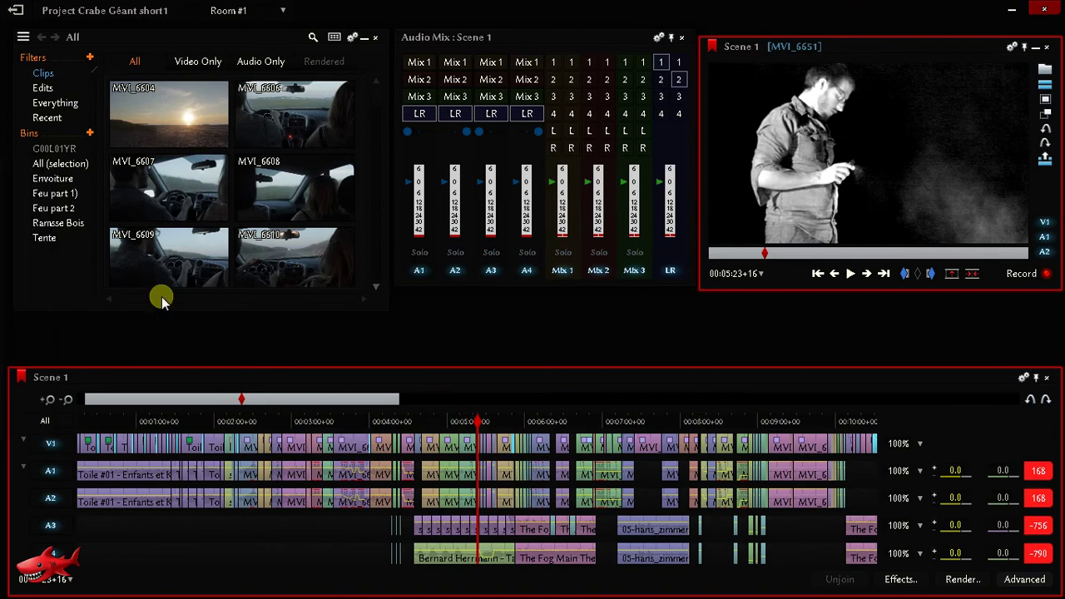
{"action": "left_click", "coordinate": [35, 396]}
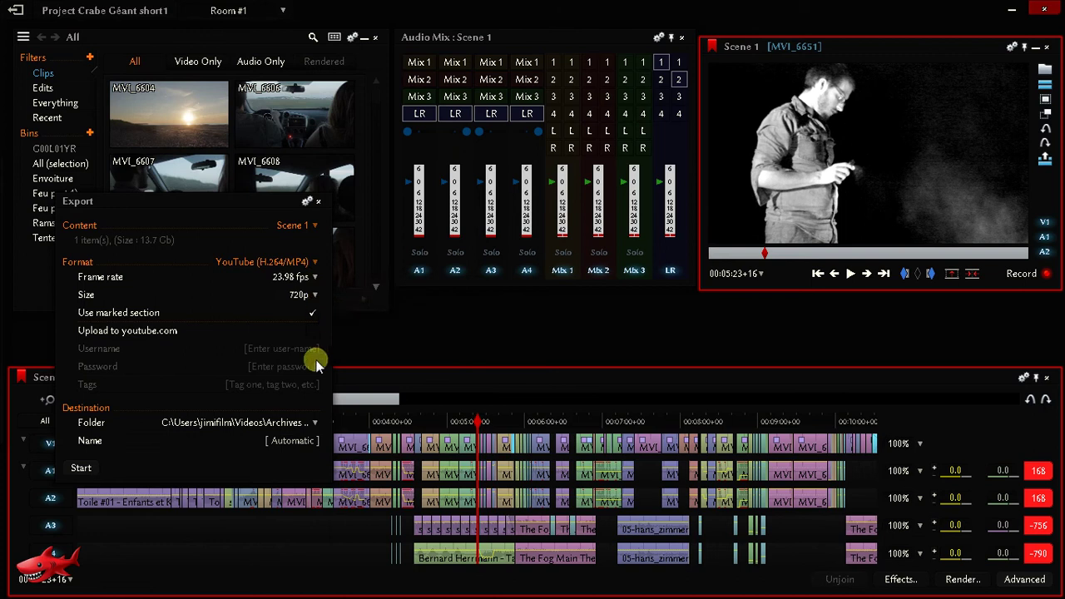
{"action": "left_click", "coordinate": [315, 296]}
{"action": "left_click", "coordinate": [308, 304]}
{"action": "left_click", "coordinate": [309, 313]}
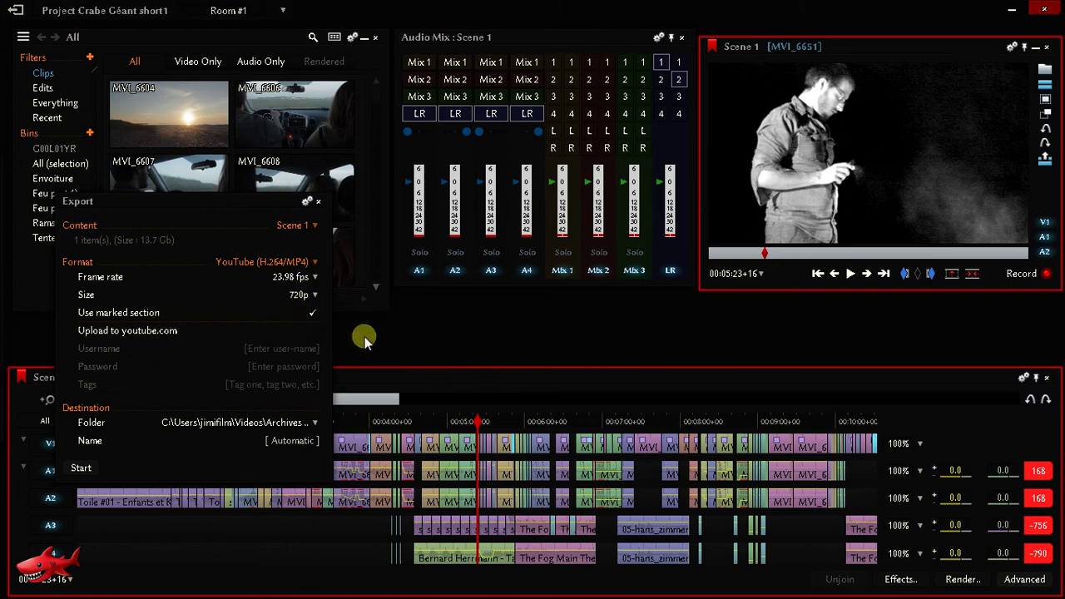